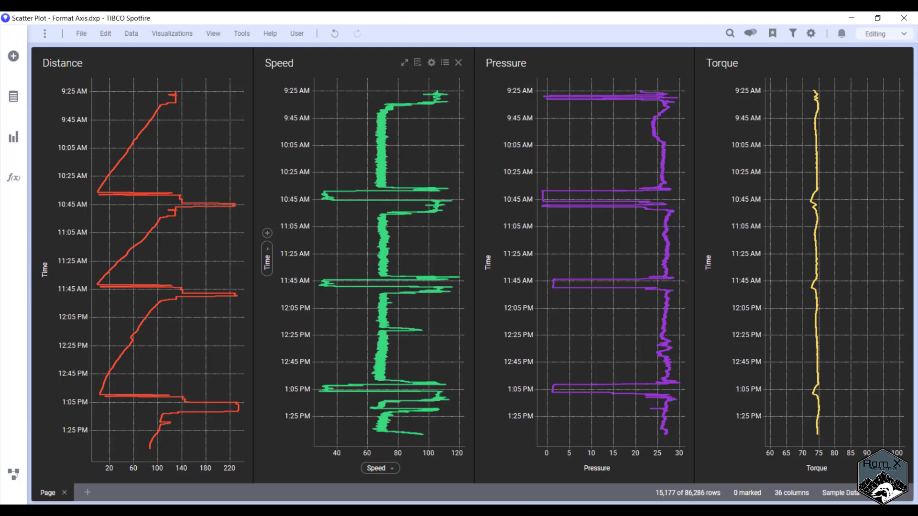
Hide both the X Axis Selector and Y Axis Selector on the Speed chart.
{"action": "right_click", "coordinate": [345, 98]}
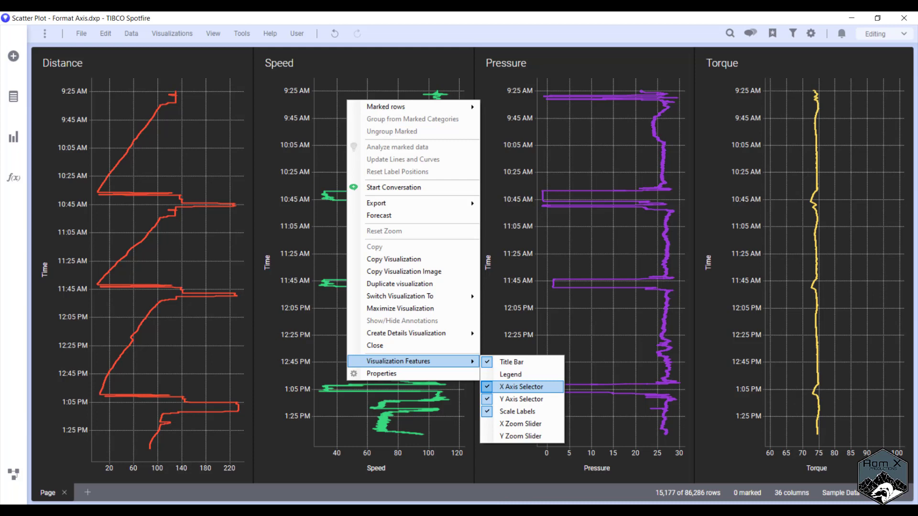
{"action": "left_click", "coordinate": [521, 387]}
{"action": "right_click", "coordinate": [367, 194]}
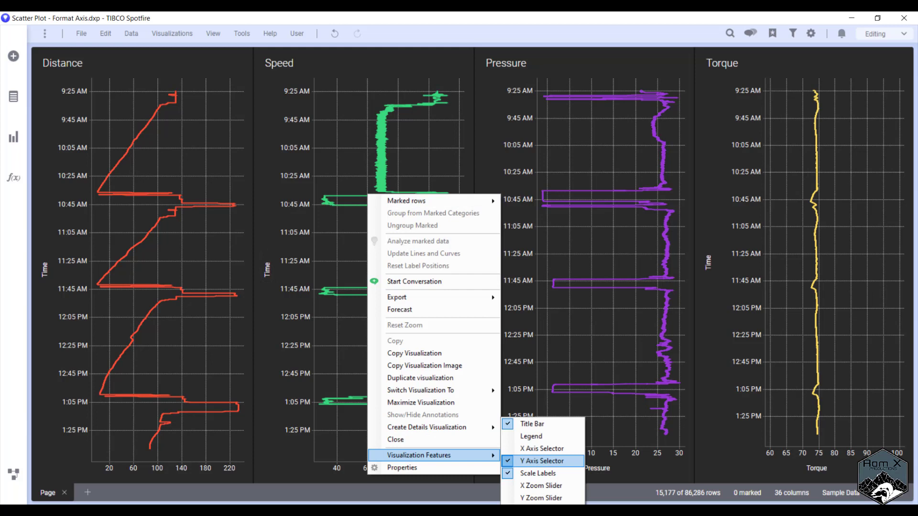
{"action": "left_click", "coordinate": [541, 461]}
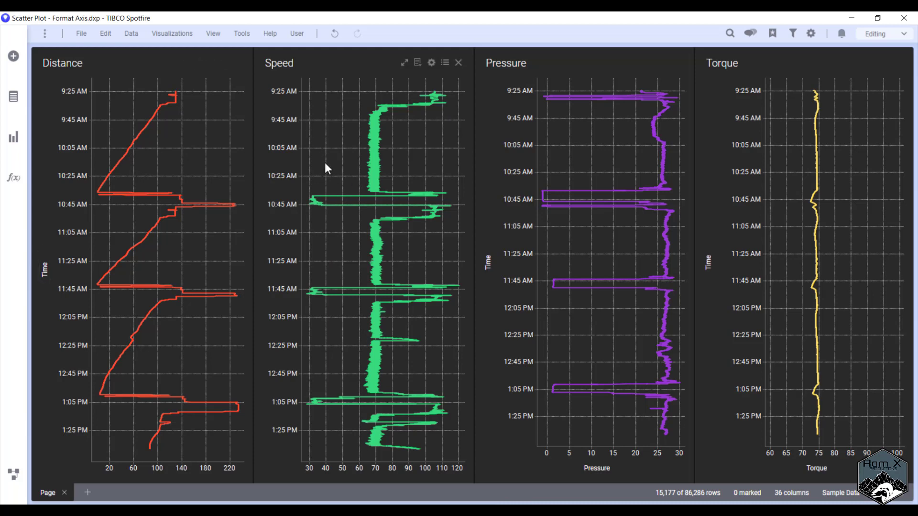
Drag the Speed chart's left axis boundary leftward to shrink its time-label margin.
{"action": "left_click_drag", "start_coordinate": [300, 159], "coordinate": [274, 160]}
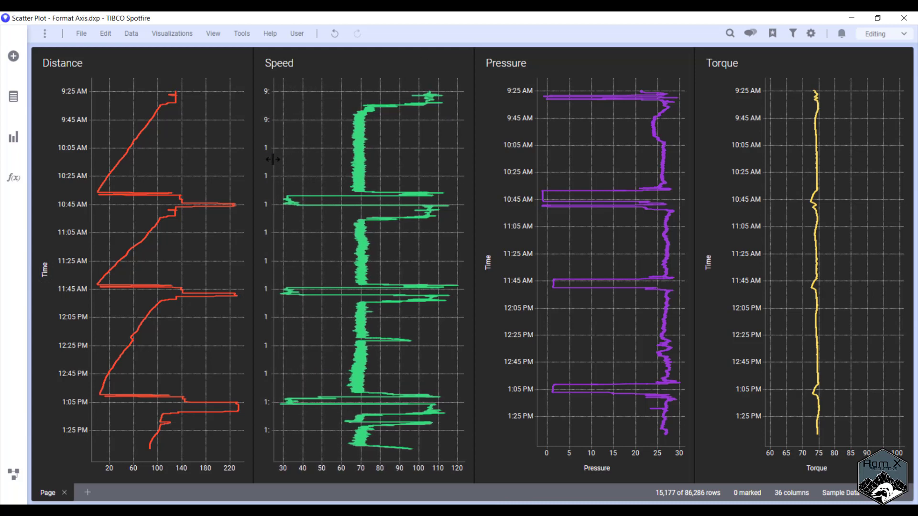
{"action": "left_click_drag", "start_coordinate": [273, 159], "coordinate": [282, 163]}
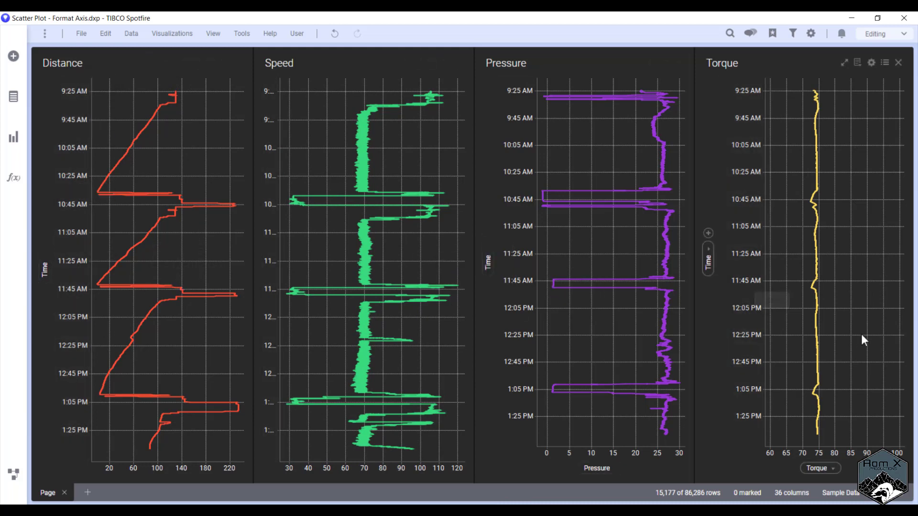
{"action": "mouse_move", "coordinate": [358, 63]}
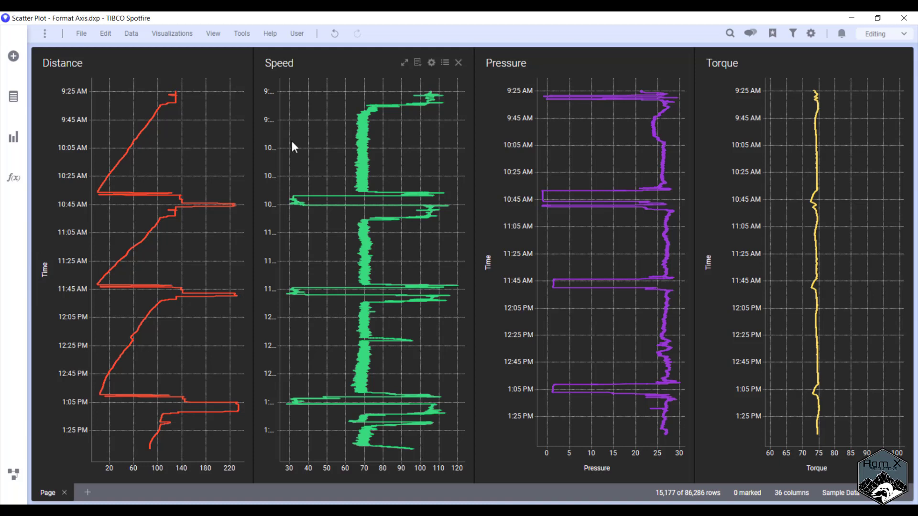
In Speed chart Properties, switch the Y-axis Show labels option off and back on.
{"action": "right_click", "coordinate": [295, 123]}
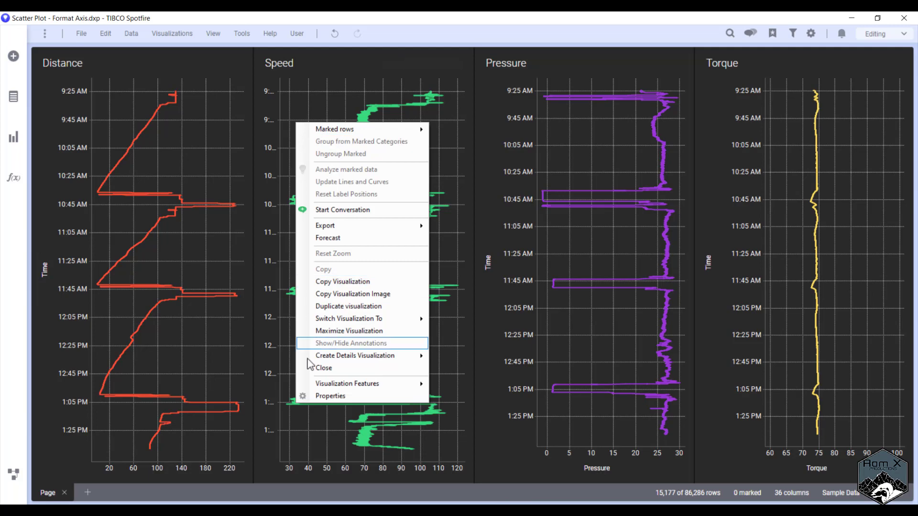
{"action": "left_click", "coordinate": [326, 393]}
{"action": "left_click", "coordinate": [312, 206]}
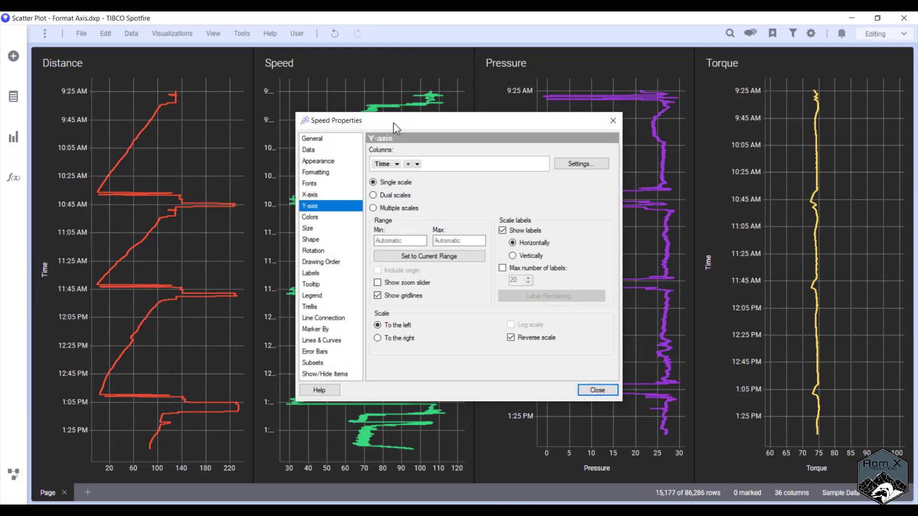
{"action": "left_click_drag", "start_coordinate": [409, 122], "coordinate": [598, 93]}
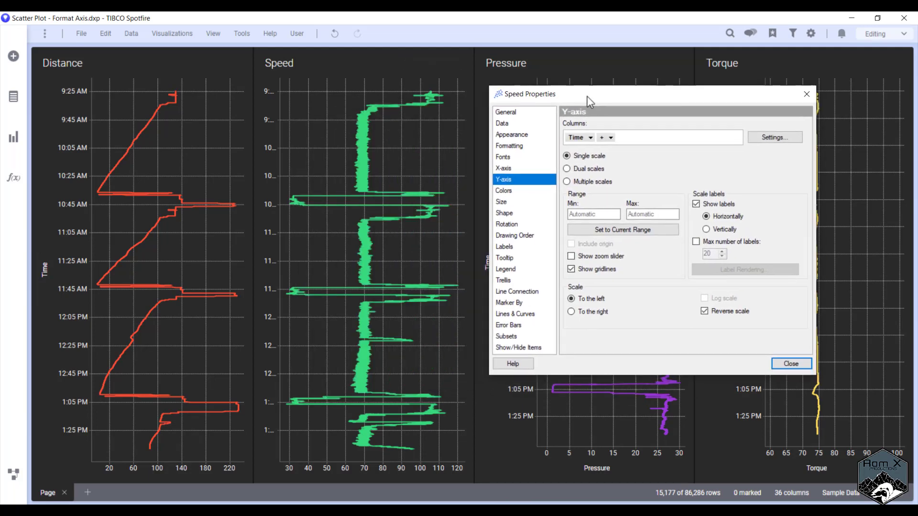
{"action": "left_click", "coordinate": [693, 203]}
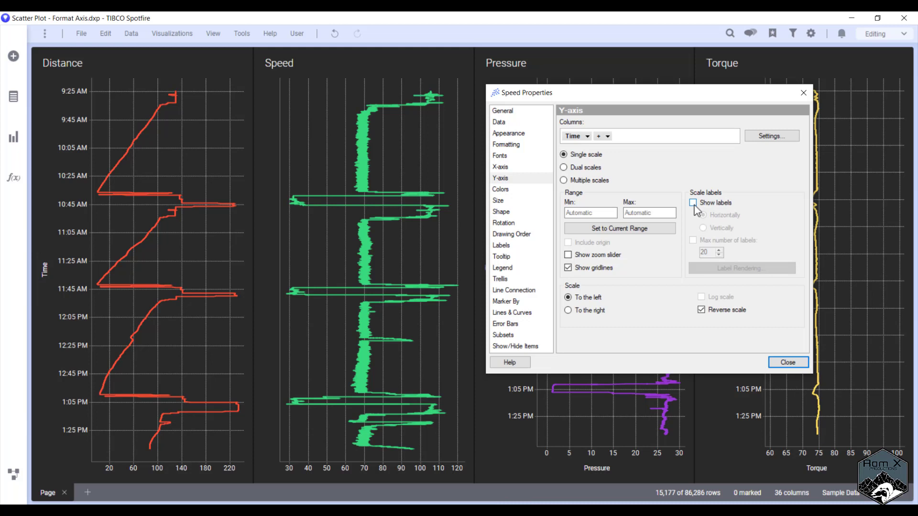
{"action": "left_click", "coordinate": [693, 203]}
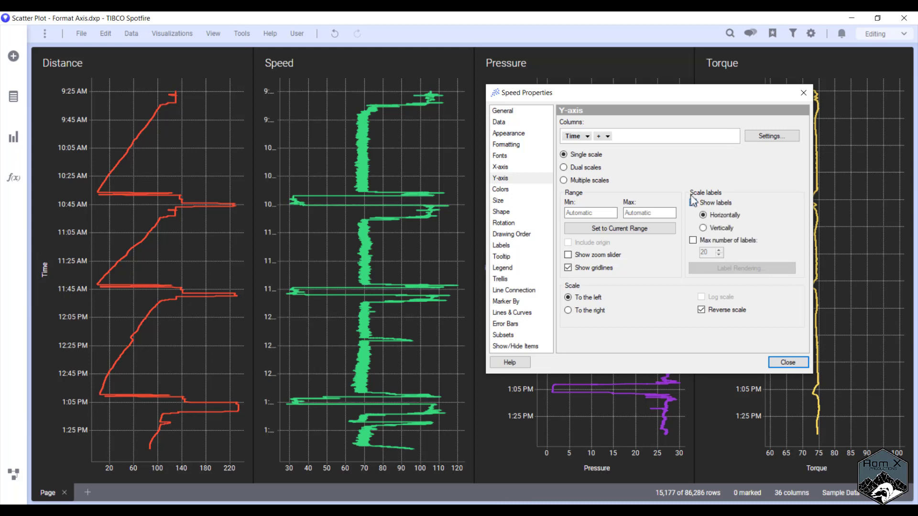
Give the Speed chart's Time axis a Custom format and delete its h:mm:ss tt string.
{"action": "left_click", "coordinate": [507, 145]}
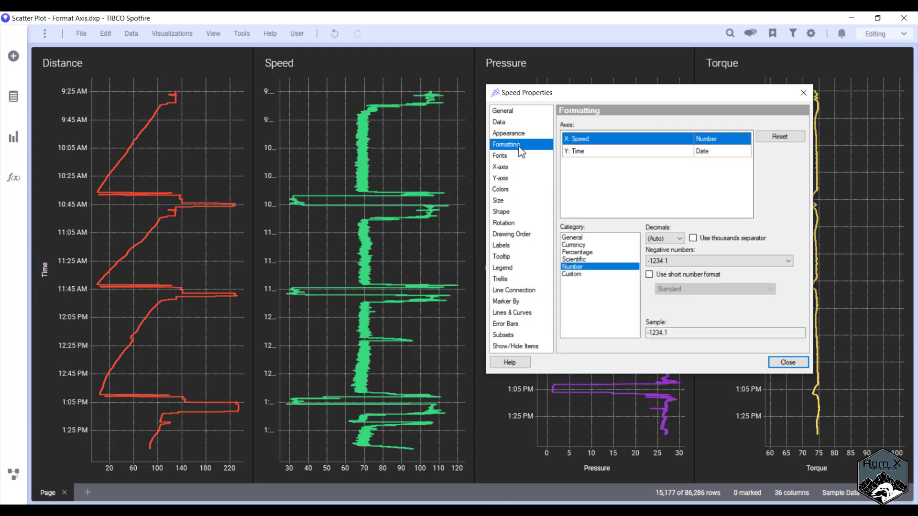
{"action": "left_click", "coordinate": [595, 153]}
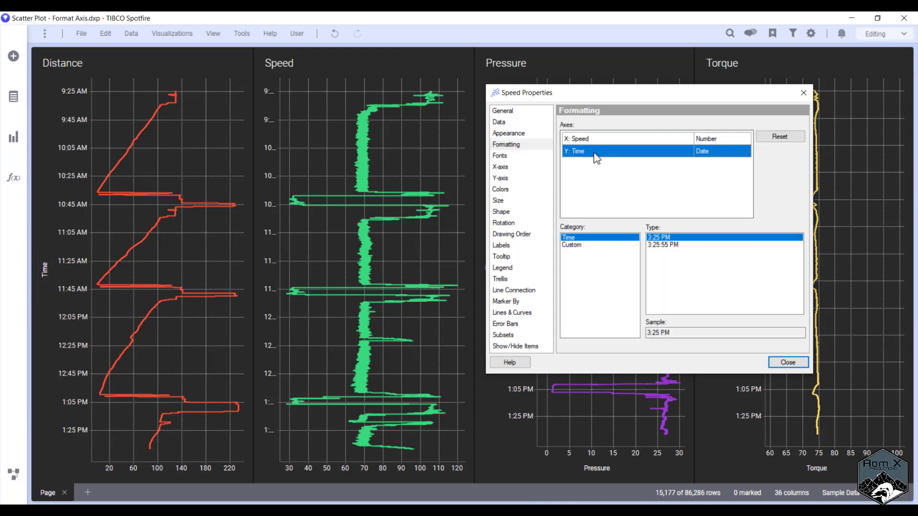
{"action": "left_click", "coordinate": [574, 246]}
{"action": "left_click_drag", "start_coordinate": [687, 238], "coordinate": [647, 241]}
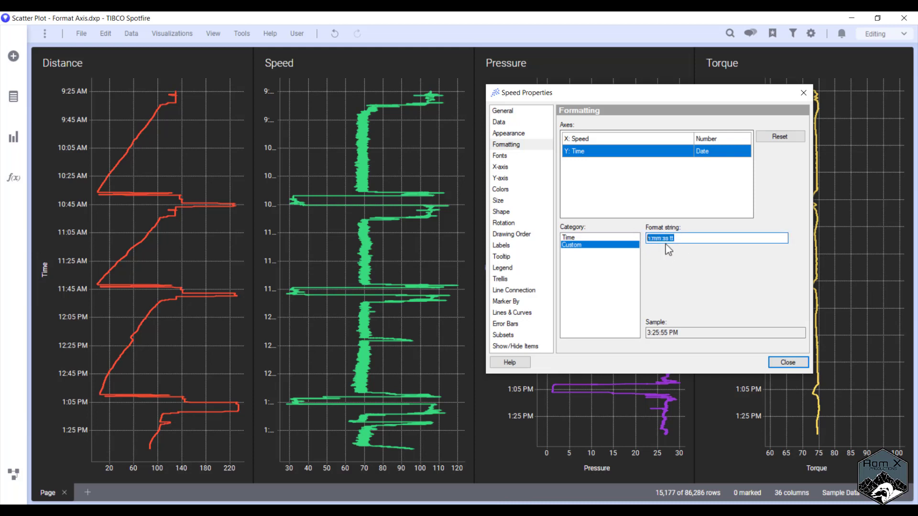
{"action": "key", "text": "BackSpace"}
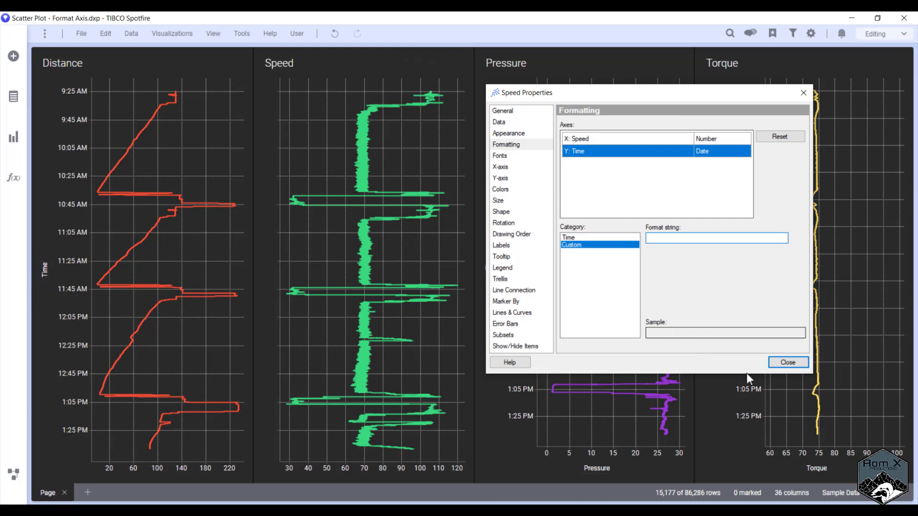
Close Speed Properties and drag the Speed plot's left edge into the empty margin.
{"action": "left_click", "coordinate": [787, 362]}
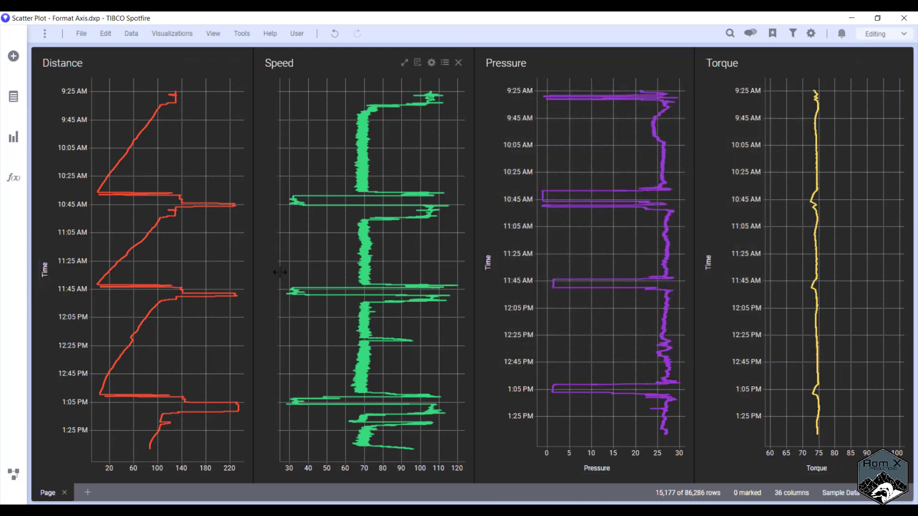
{"action": "left_click_drag", "start_coordinate": [280, 272], "coordinate": [268, 270]}
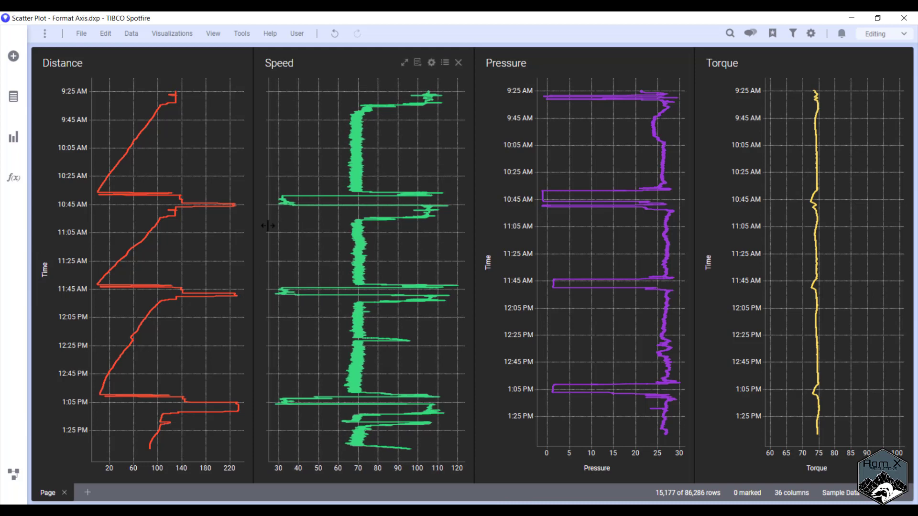
Hide both the X Axis Selector and Y Axis Selector on the Pressure chart.
{"action": "right_click", "coordinate": [567, 133]}
{"action": "mouse_move", "coordinate": [619, 390]}
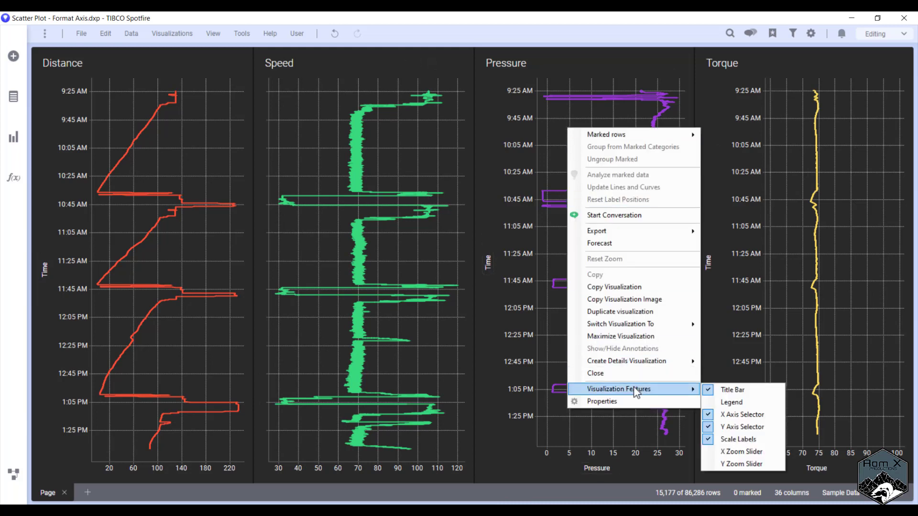
{"action": "left_click", "coordinate": [750, 416]}
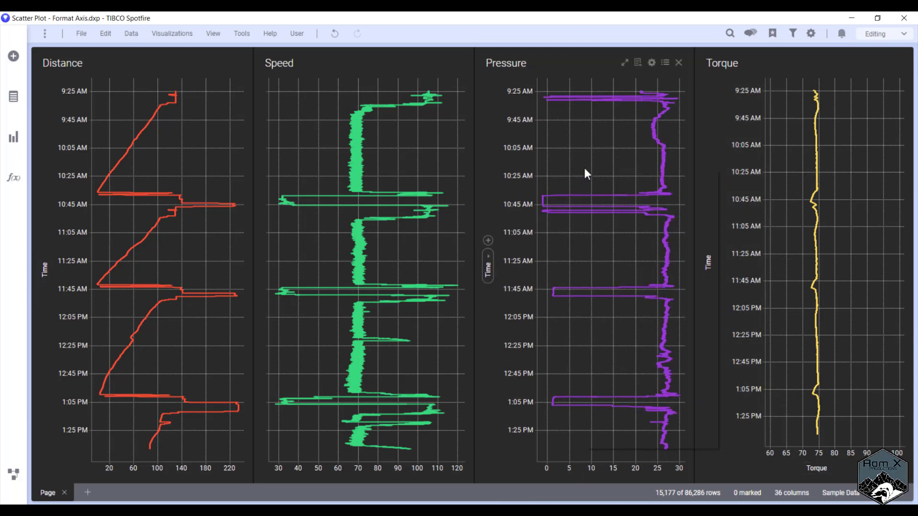
{"action": "right_click", "coordinate": [585, 168]}
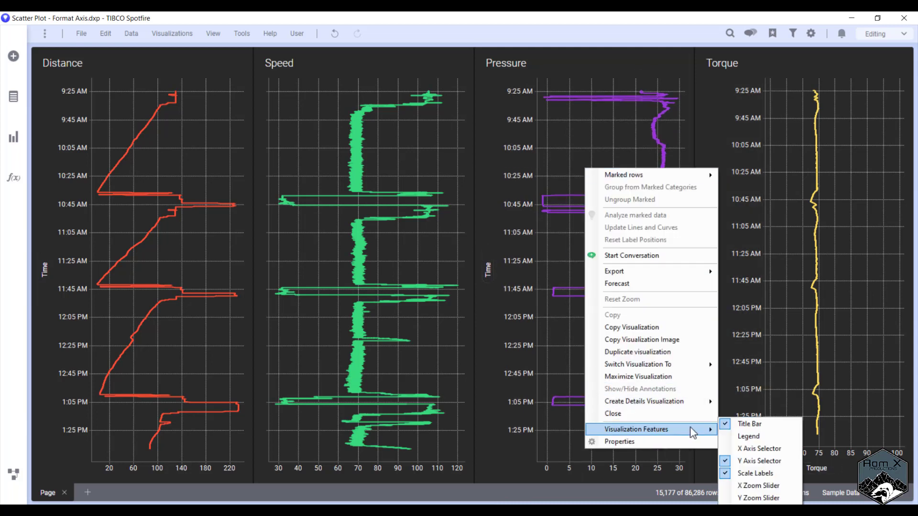
{"action": "mouse_move", "coordinate": [637, 429]}
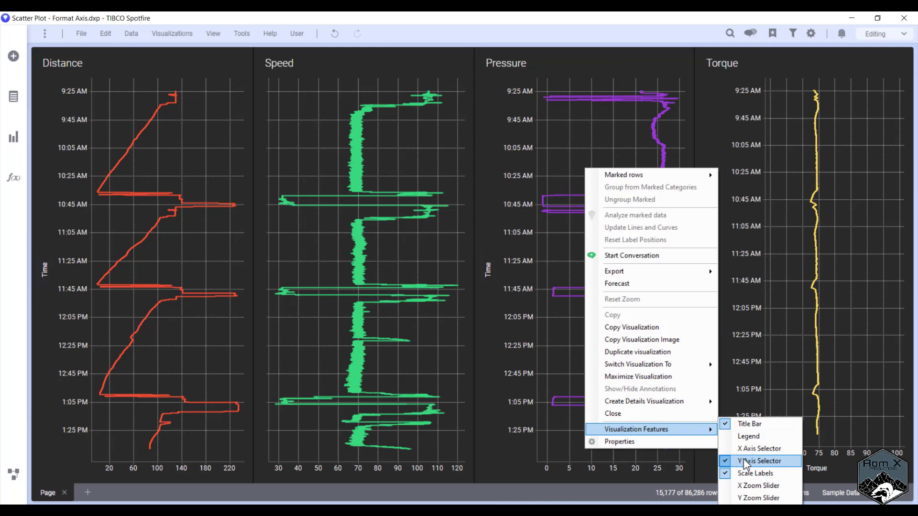
{"action": "left_click", "coordinate": [744, 461]}
{"action": "right_click", "coordinate": [575, 157]}
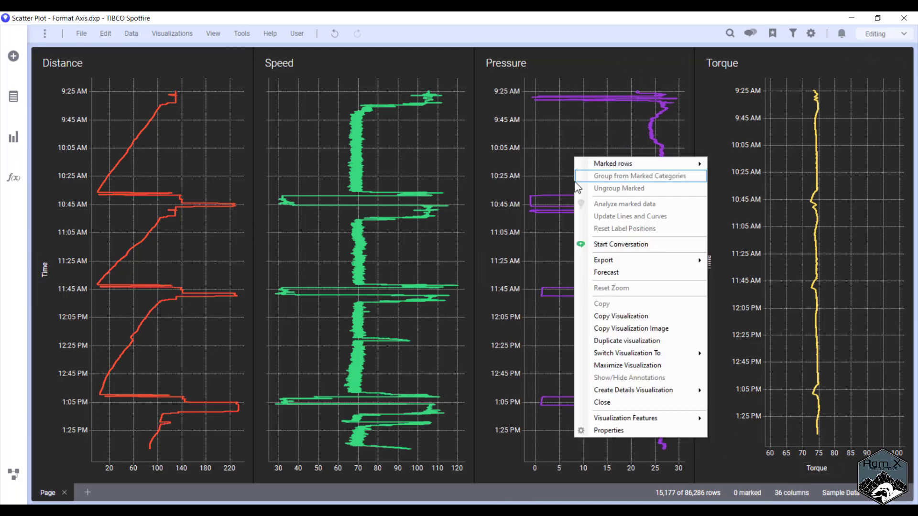
In Pressure Properties Formatting, set the Time axis to Custom and delete its format string.
{"action": "left_click", "coordinate": [601, 433]}
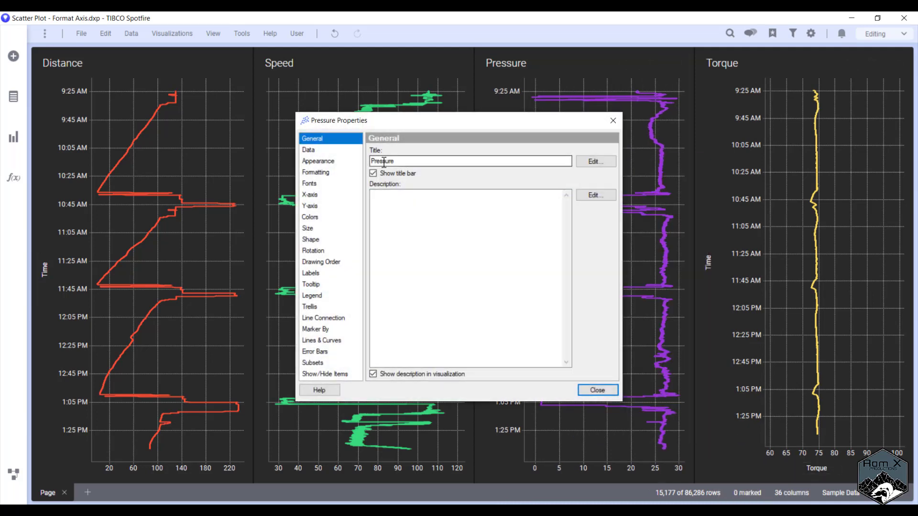
{"action": "left_click", "coordinate": [311, 150]}
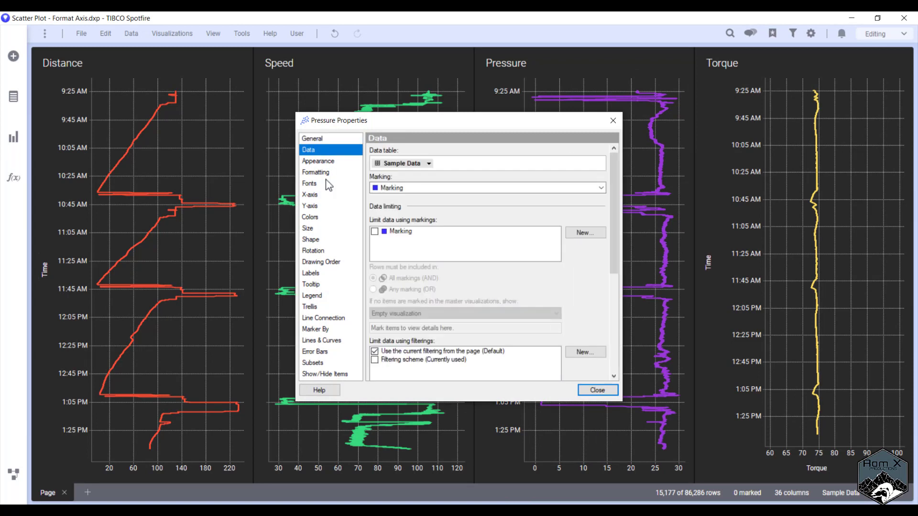
{"action": "left_click", "coordinate": [321, 173]}
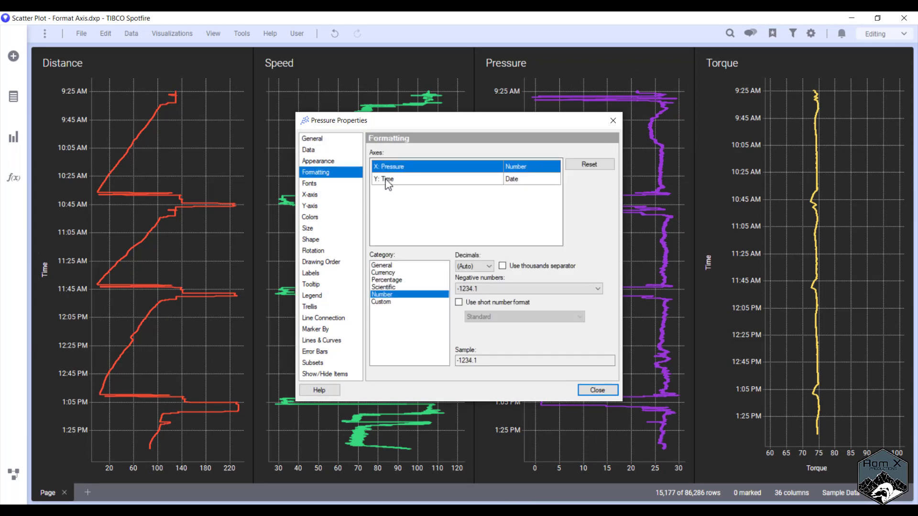
{"action": "left_click", "coordinate": [388, 180]}
{"action": "left_click", "coordinate": [381, 274]}
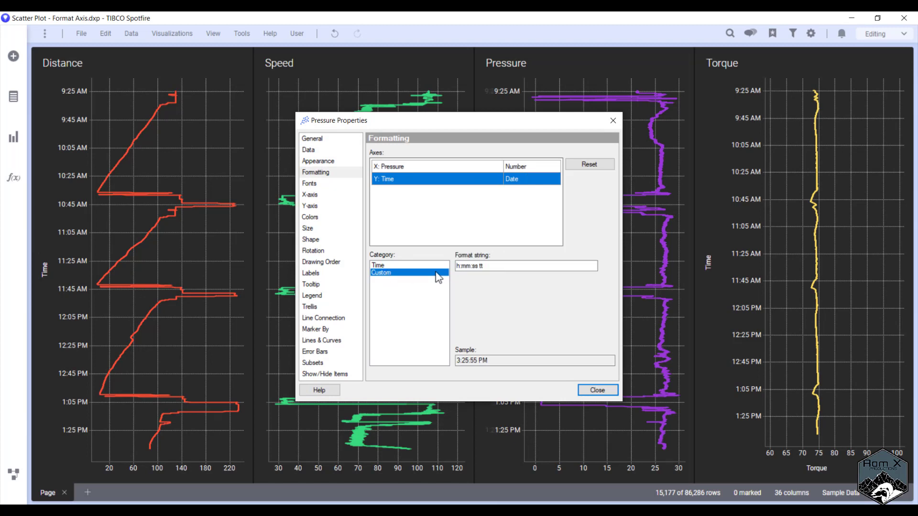
{"action": "left_click", "coordinate": [525, 266]}
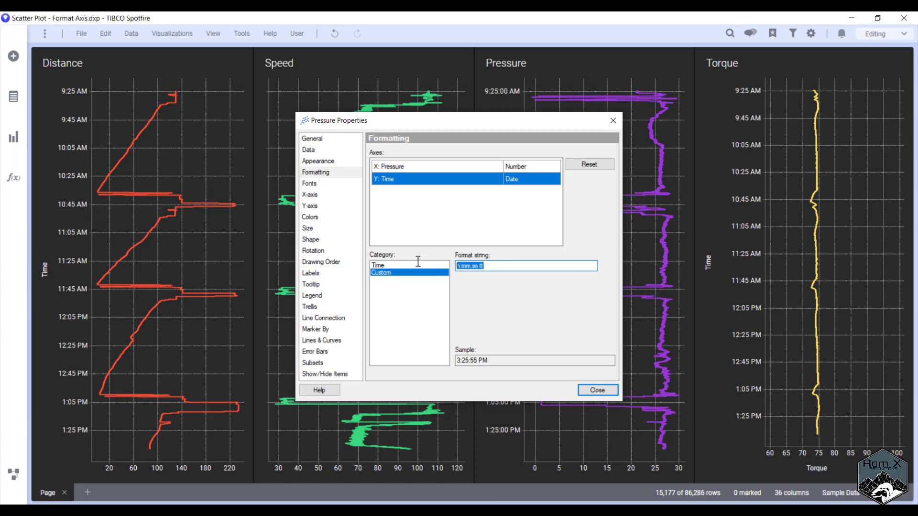
{"action": "key", "text": "BackSpace"}
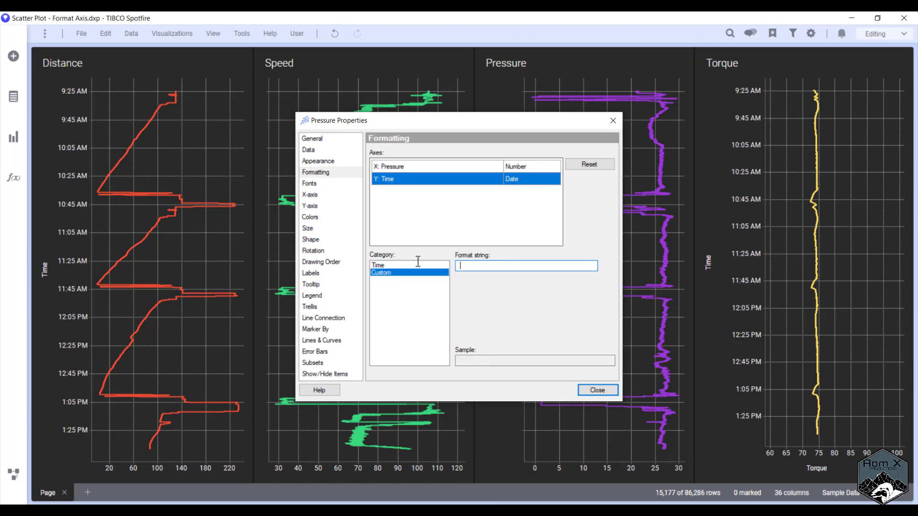
Close Pressure Properties and drag the Pressure plot's left edge into the empty margin.
{"action": "left_click", "coordinate": [596, 390]}
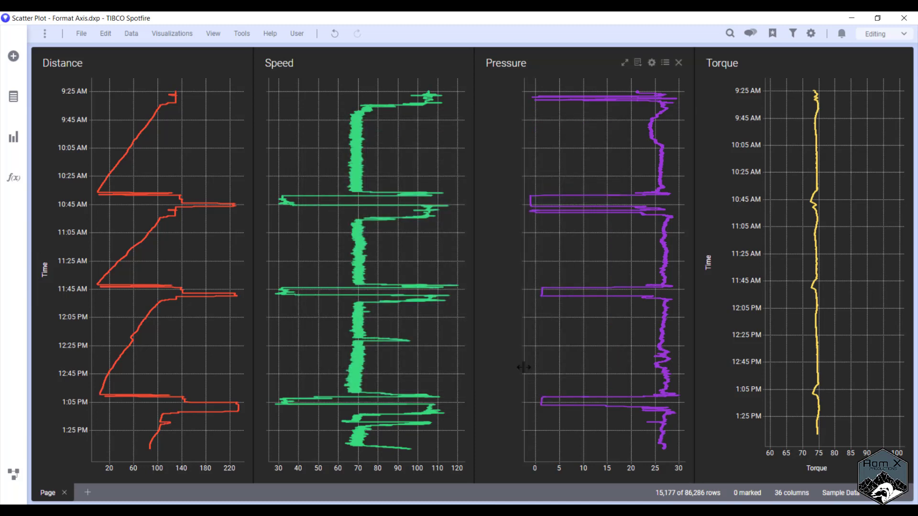
{"action": "left_click_drag", "start_coordinate": [524, 367], "coordinate": [488, 366]}
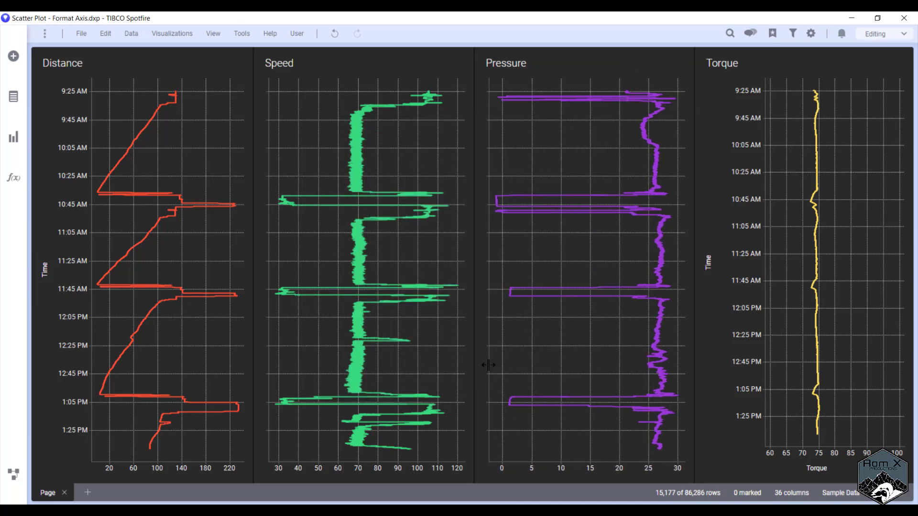